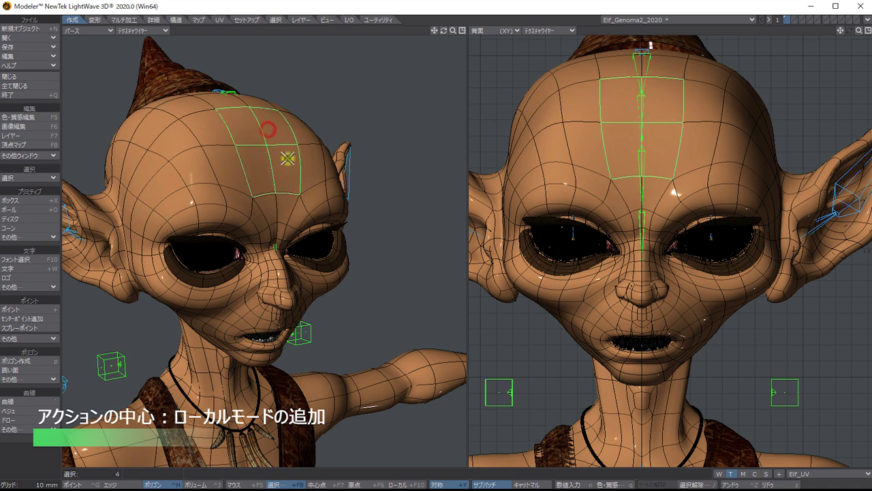
Step: Extend the symmetric polygon selection across the whole forehead, turn symmetry off and deselect the central forehead polygons
mouse_move(206, 139)
mouse_down()
mouse_move(184, 179)
mouse_move(156, 164)
mouse_up()
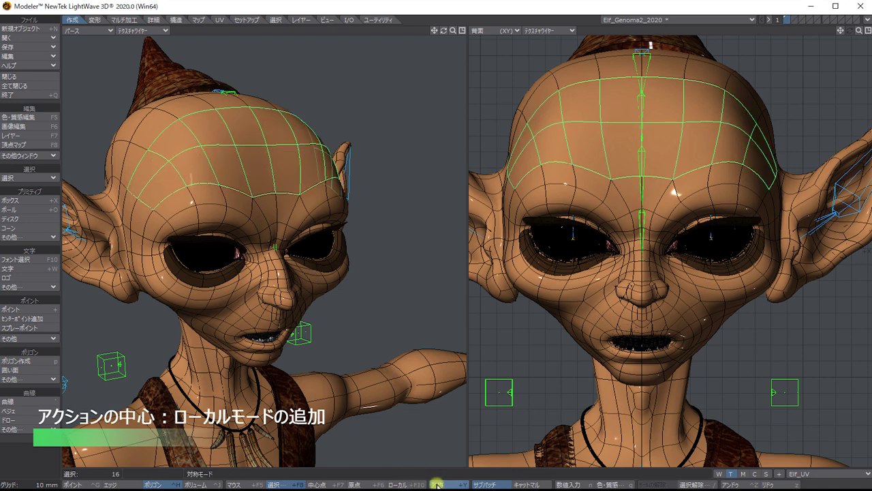
click(275, 185)
drag(261, 102, 265, 206)
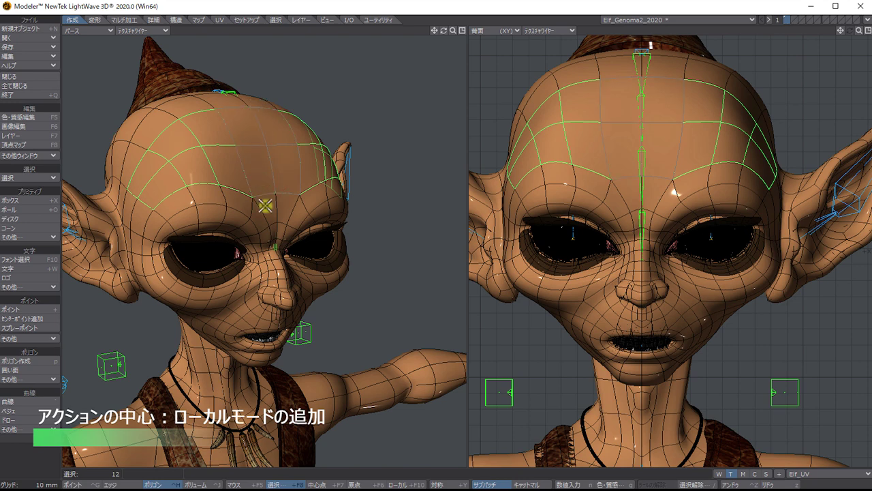
Step: Try resizing the two selected forehead patches with the Size tool and the action center set to Mouse, and undo it
click(95, 19)
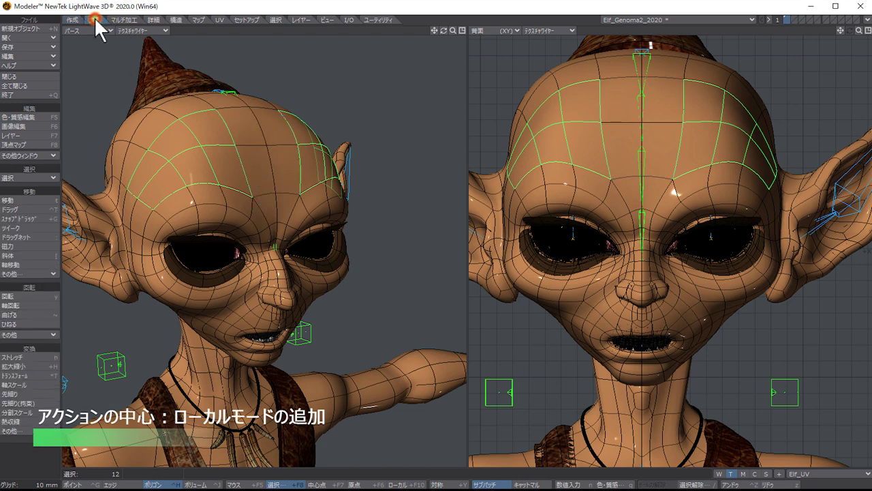
click(30, 363)
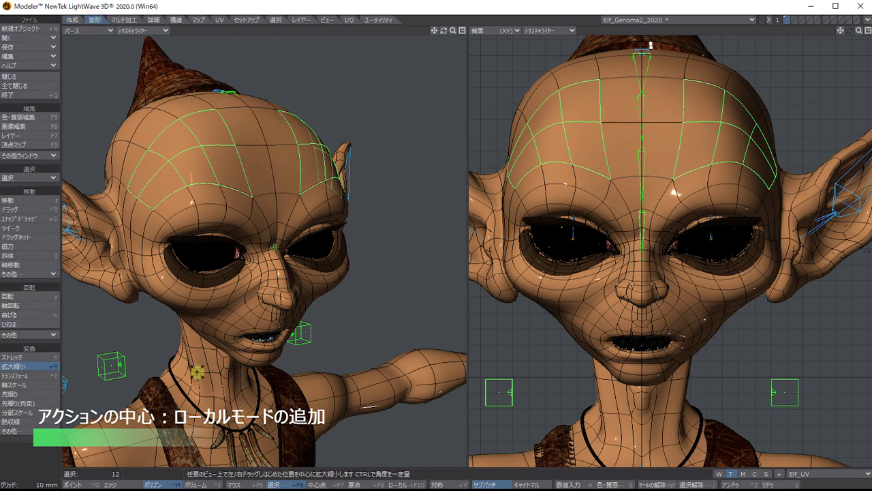
click(229, 477)
drag(269, 210, 236, 234)
click(286, 484)
key(ctrl+z)
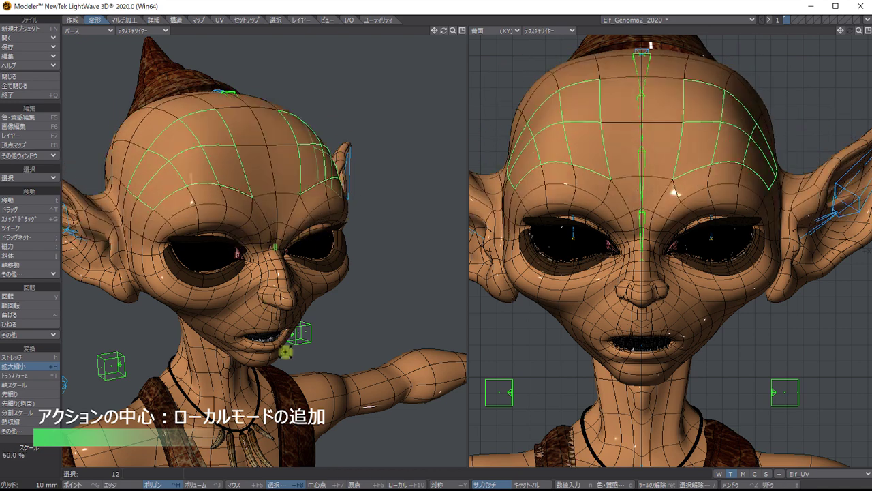
Step: Try resizing the forehead patches with the action center set to Pivot (中心点) and with it set to Origin (原点)
click(319, 485)
drag(259, 111, 265, 218)
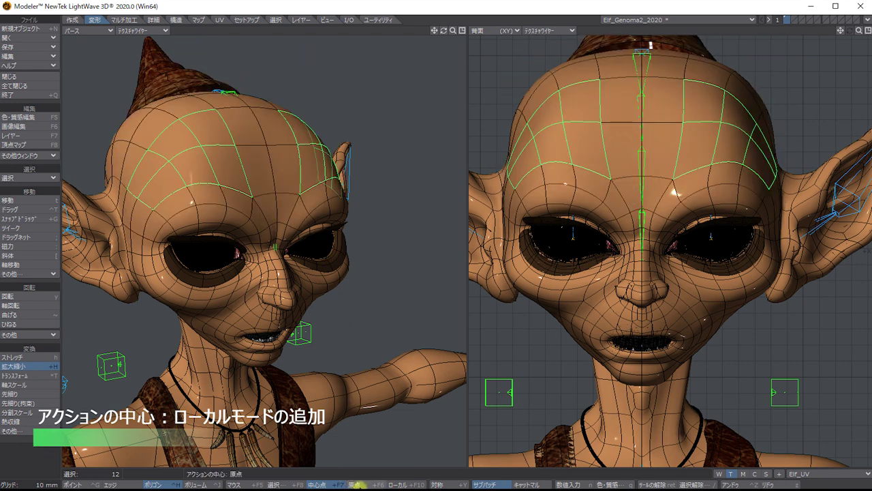
click(356, 484)
drag(277, 254, 279, 255)
Step: Resize both selected forehead patches with the action center set to Local (ローカル)
click(403, 484)
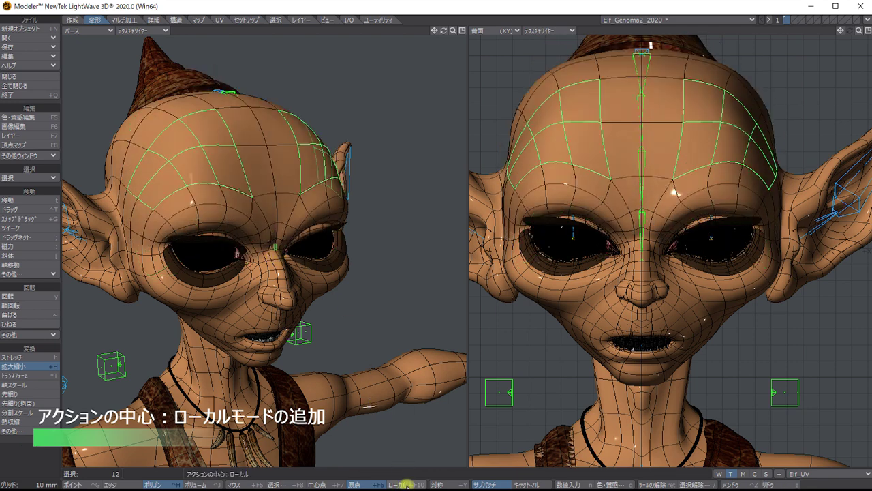
mouse_move(278, 216)
mouse_down()
mouse_move(306, 218)
mouse_move(271, 203)
mouse_move(219, 202)
mouse_move(272, 218)
mouse_up()
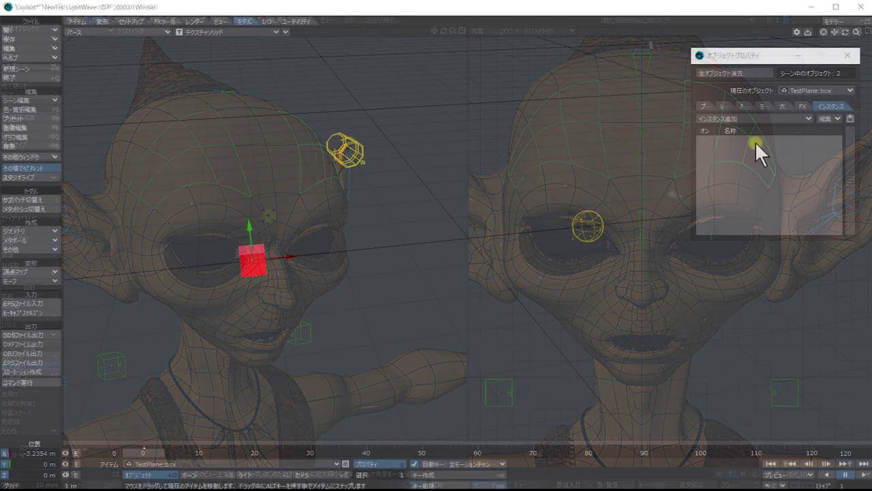
Step: In Layout, add an instance generator to TestPlane:grid and open its settings
click(801, 88)
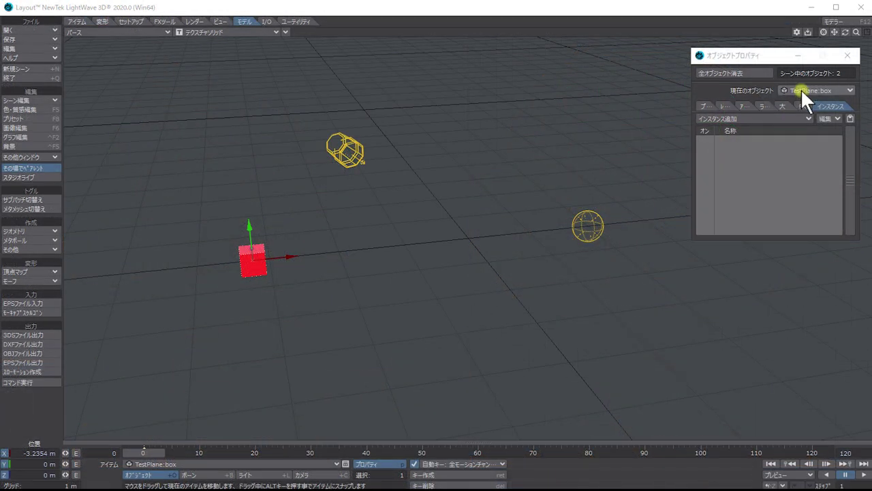
click(798, 94)
click(768, 118)
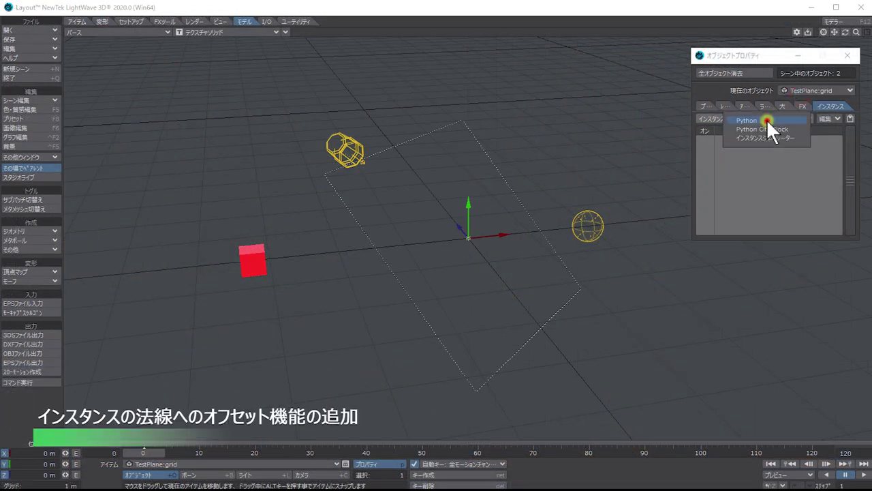
click(754, 135)
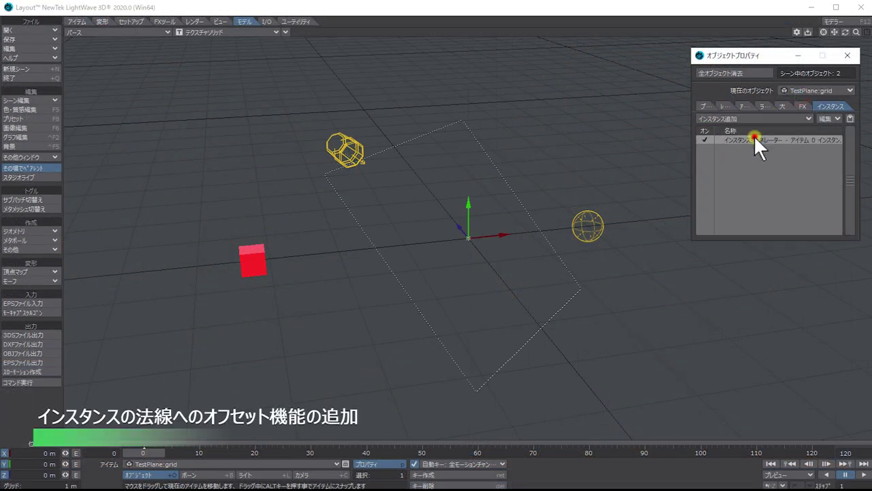
double_click(754, 139)
Step: Add TestPlane:box as the instanced object, using Local (ローカル) coordinates and a textured viewport display
click(96, 90)
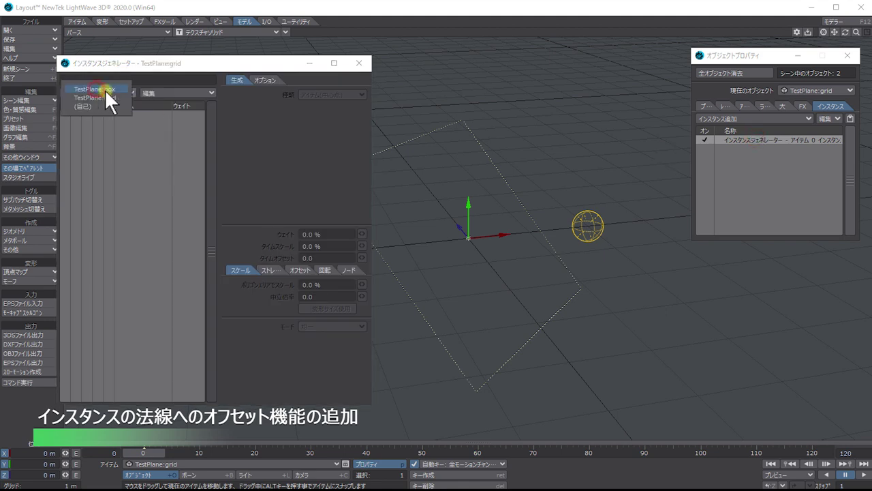
click(104, 90)
click(95, 112)
click(96, 112)
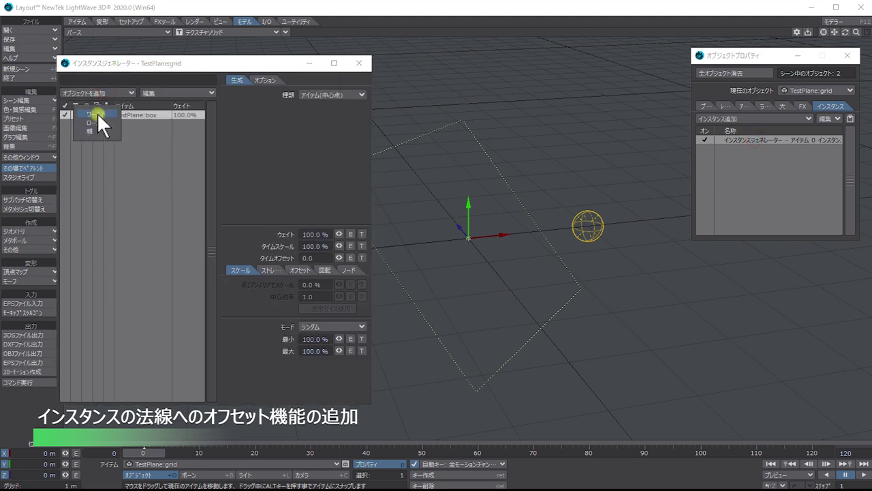
click(98, 130)
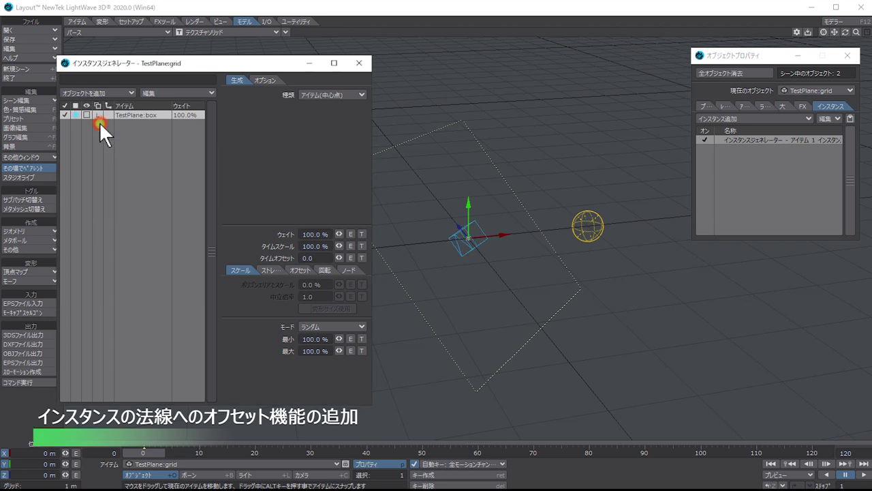
click(85, 113)
click(79, 147)
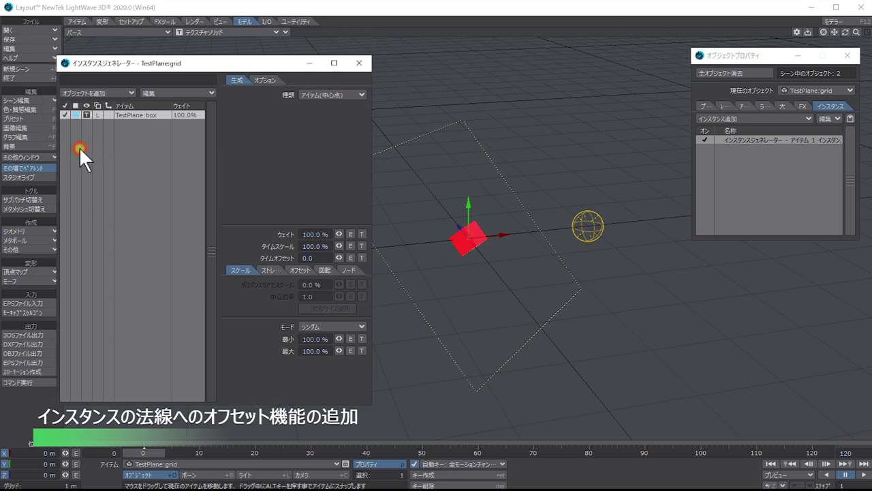
Step: Set the instance generation type to Polygon (ポリゴン) and enable the maximum polygons option (最大ポリゴン)
click(329, 94)
click(324, 107)
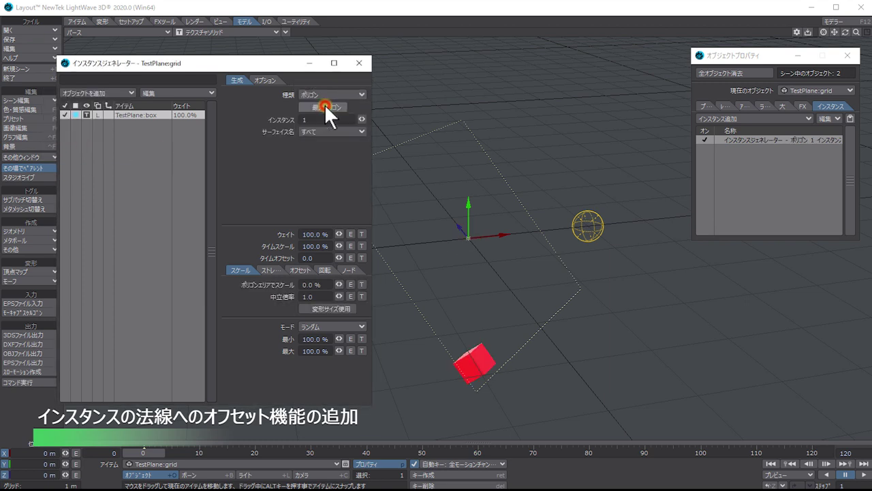
click(319, 107)
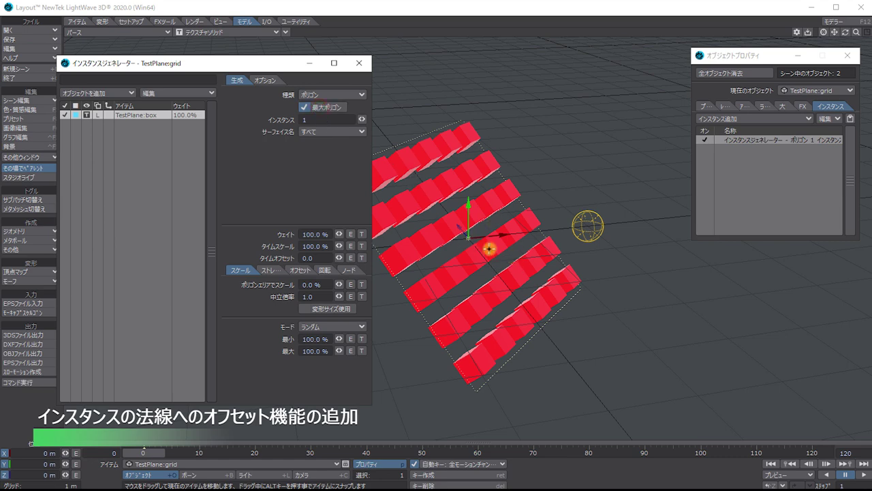
Step: Enable the generator's node network and feed the Input node's Base X Axis into the A input of a new vector Multiply node
click(348, 270)
click(314, 283)
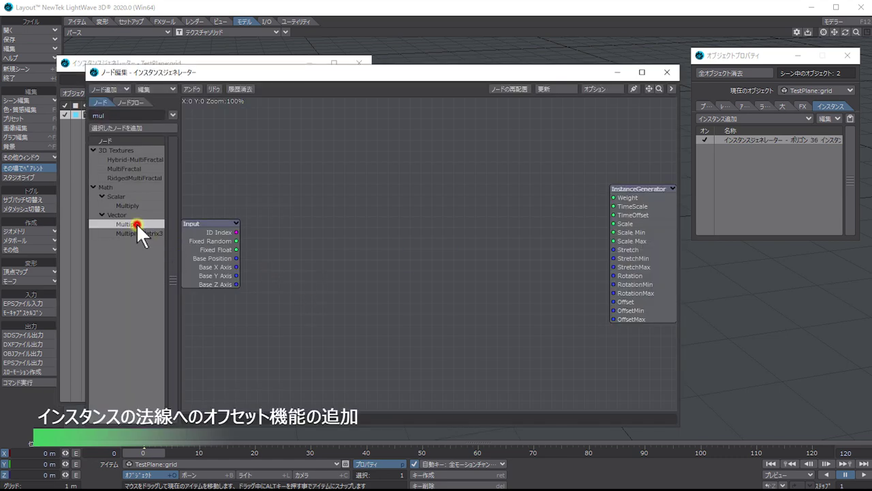
drag(136, 223, 422, 251)
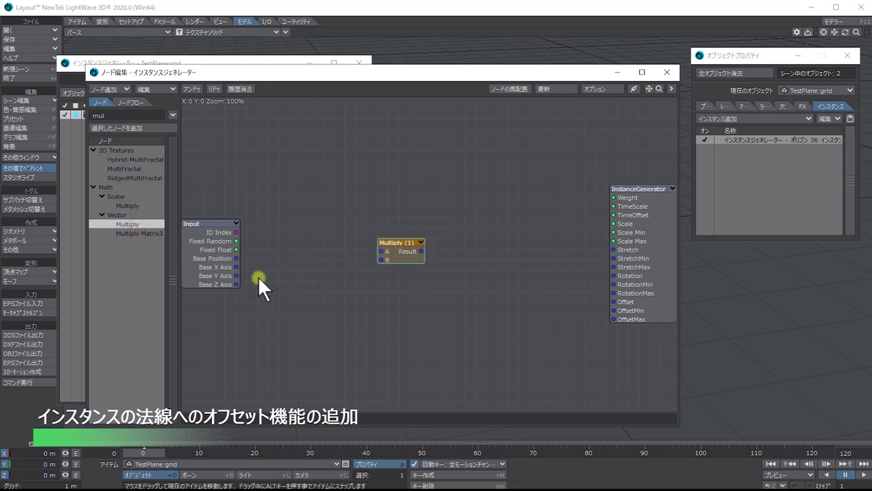
drag(237, 266, 406, 255)
Step: Animate the Multiply node's B X value with four keys alternating above and below zero, from frame 30 at about 0.55 to frame 87 at about -0.55
double_click(405, 254)
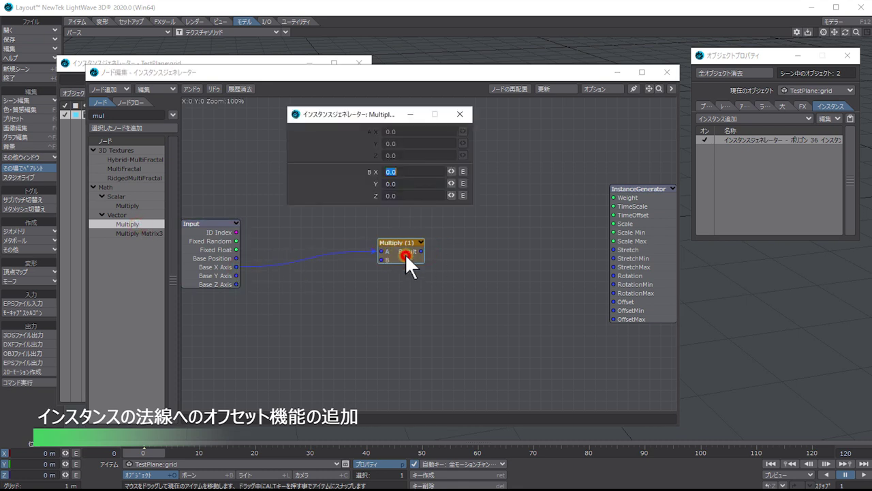
click(463, 171)
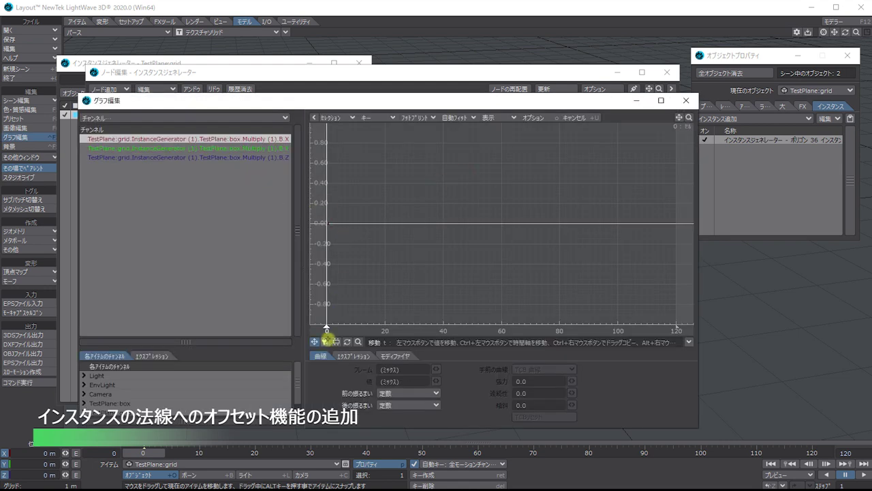
click(325, 341)
click(413, 167)
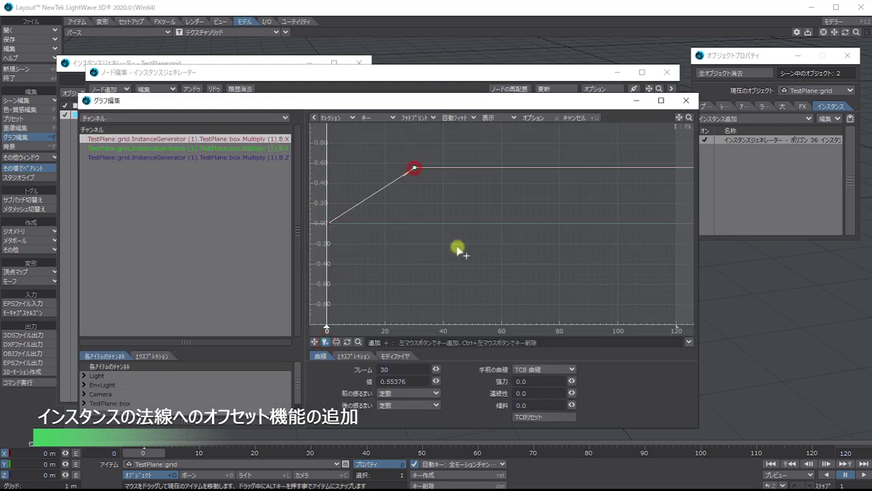
click(460, 272)
click(534, 193)
click(580, 279)
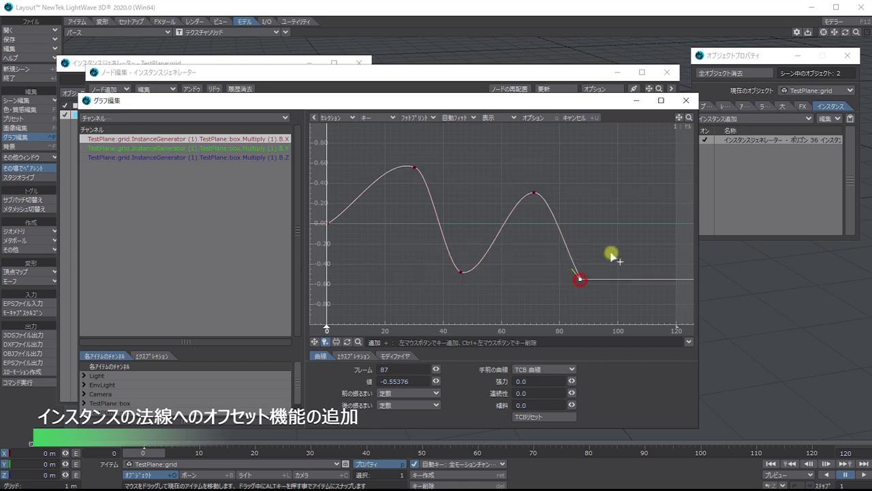
click(686, 100)
click(459, 116)
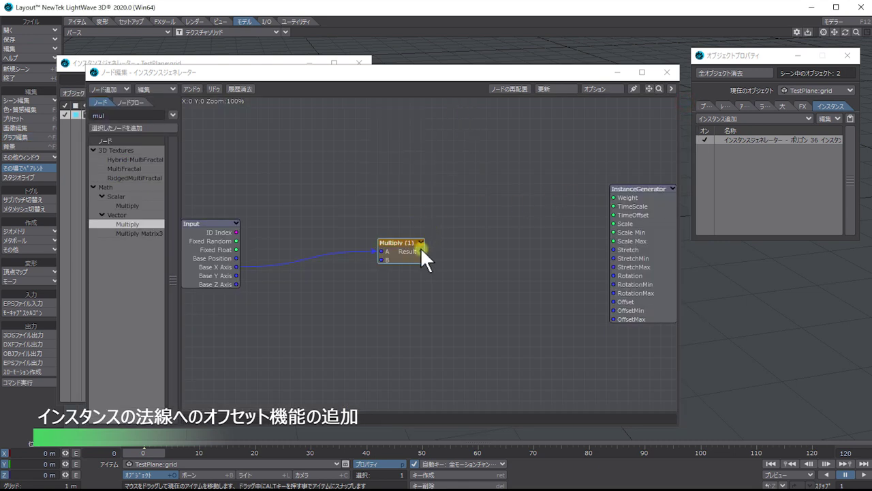
Step: Connect the Multiply result to the generator's OffsetMin and OffsetMax inputs, and play the animation from the first frame
drag(421, 250, 622, 317)
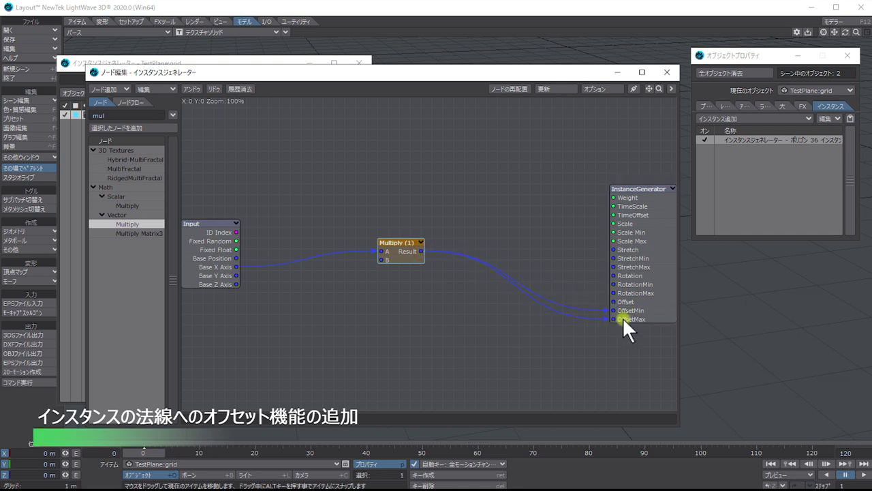
click(666, 72)
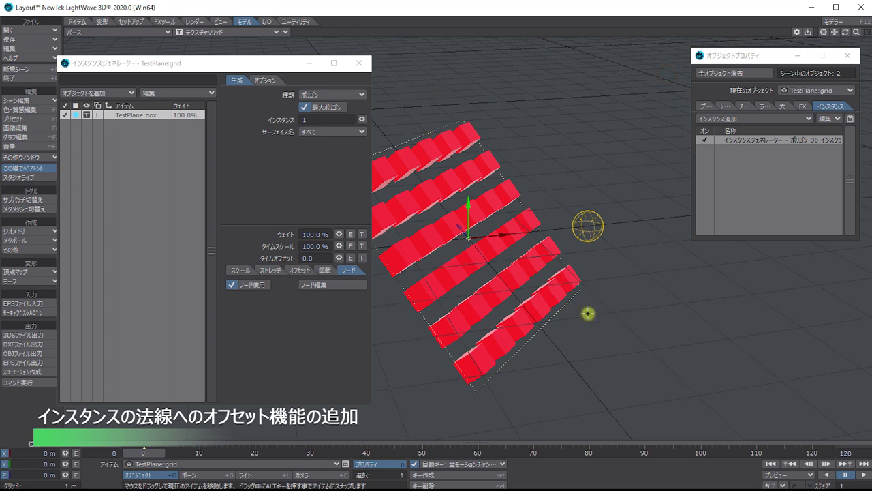
click(770, 463)
click(862, 475)
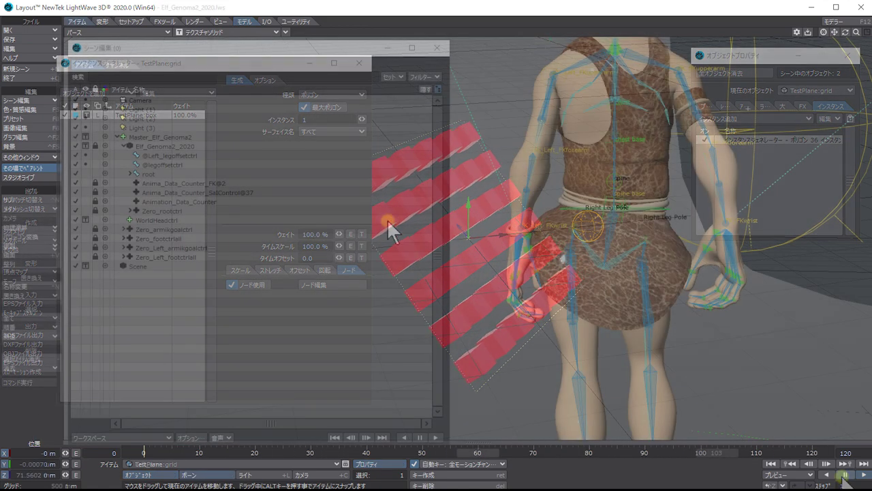
Step: Select the Left_wrist bone on the elf rig in the viewport
click(530, 163)
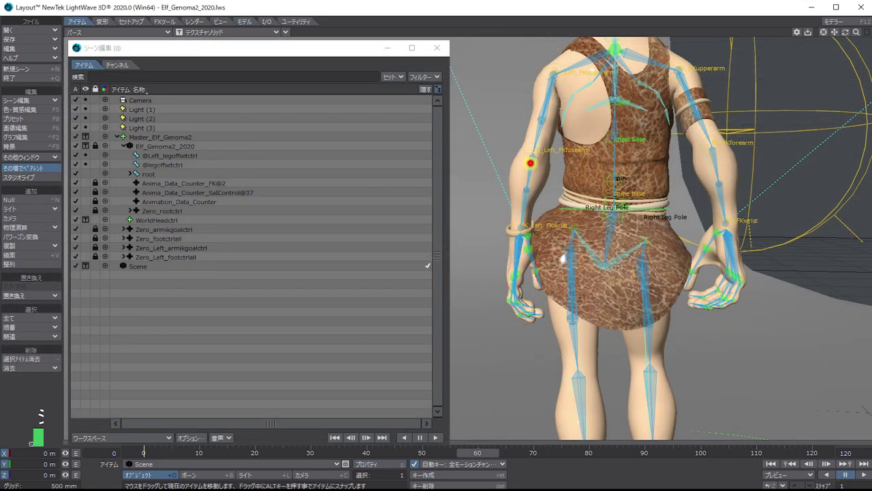
click(523, 205)
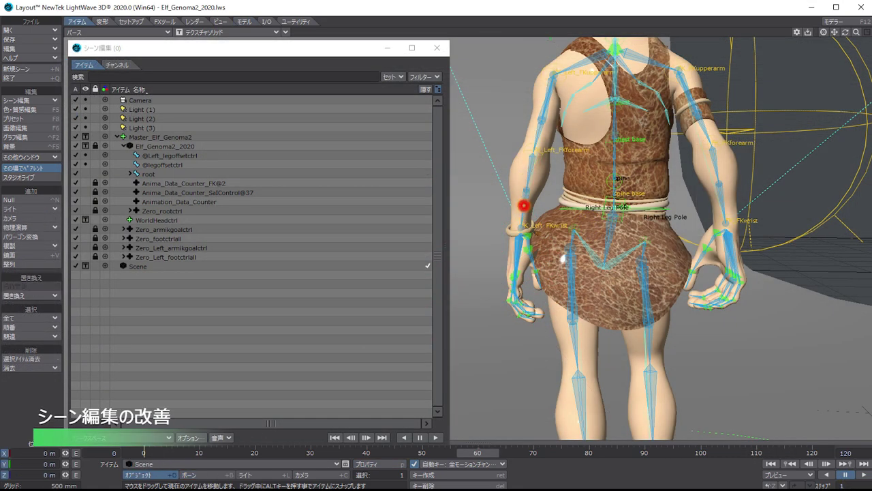
click(523, 205)
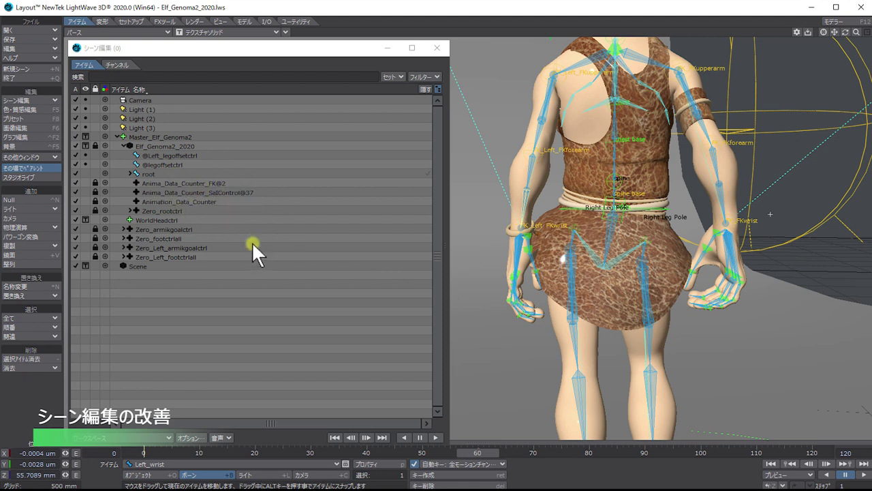
Step: Expand the root bone hierarchy in the Scene Editor, look through its child items and collapse it again
click(129, 173)
scroll(202, 193, down, 5)
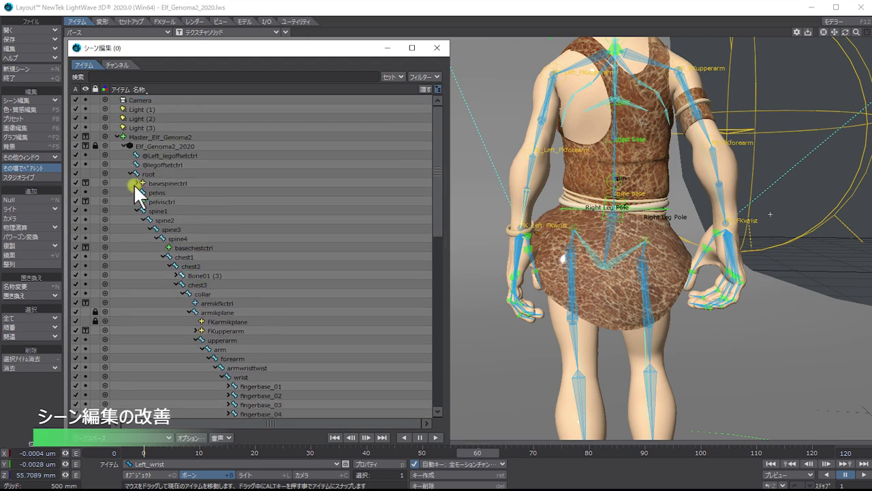
scroll(188, 211, down, 5)
scroll(185, 211, down, 5)
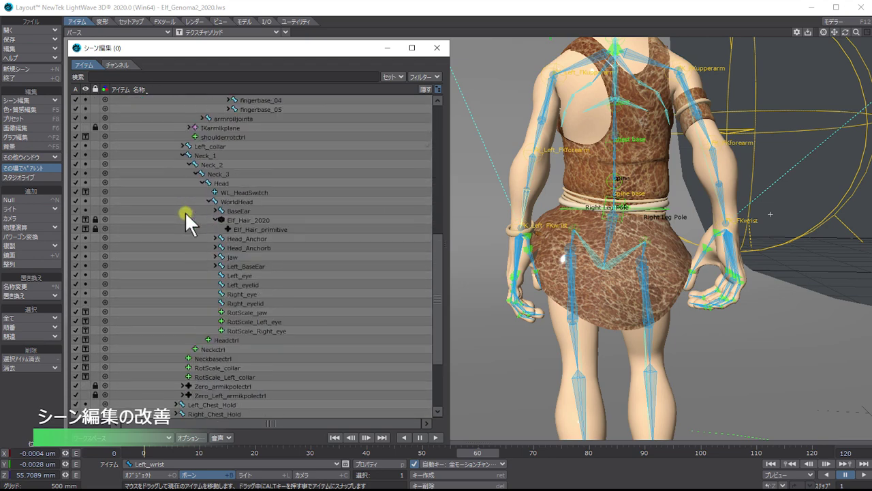
scroll(185, 211, up, 10)
scroll(185, 212, up, 4)
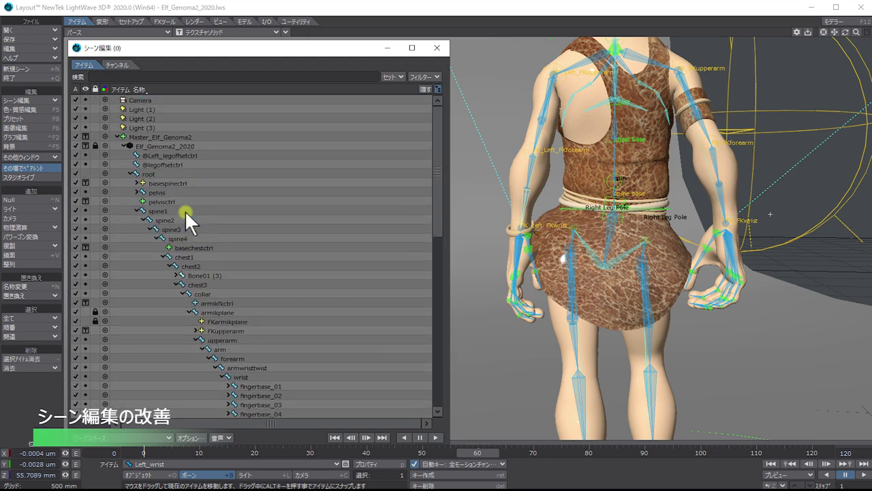
click(128, 173)
Step: Turn on highlighting of items selected in the viewport (ビューポートで選択したアイテムのハイライト表示) in the Scene Editor's item options
click(195, 436)
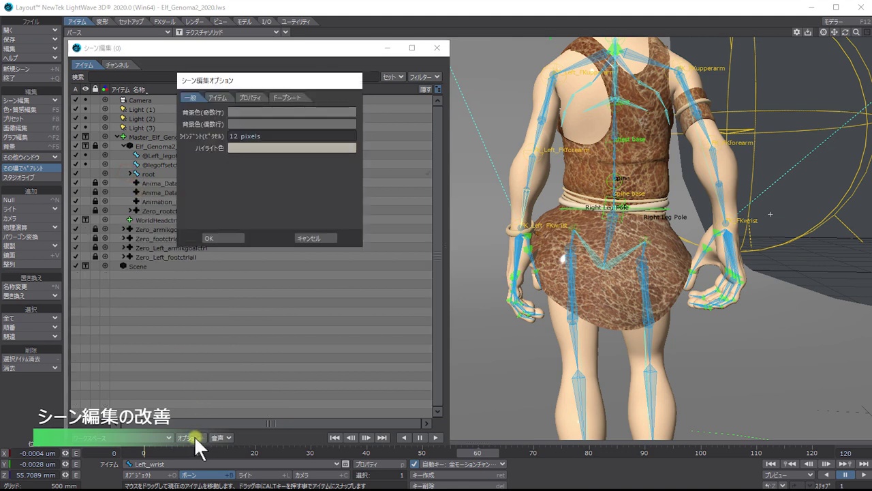
click(212, 95)
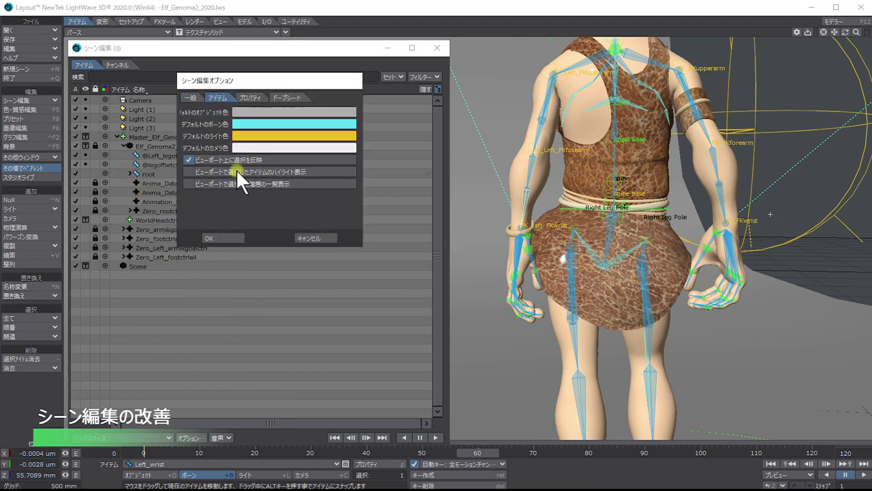
click(229, 236)
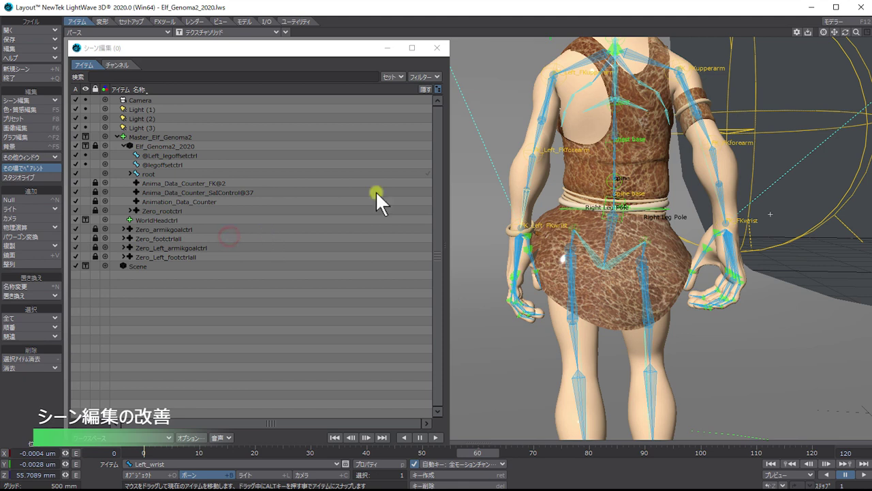
Step: Expand the root bone in the Scene Editor, select the Left_forearm bone in the viewport and look for it in the item list
click(130, 173)
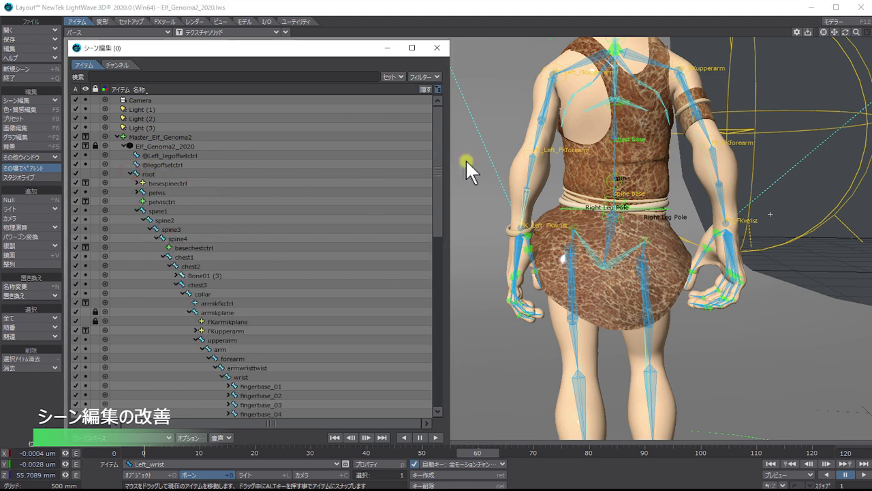
click(529, 166)
scroll(281, 231, down, 12)
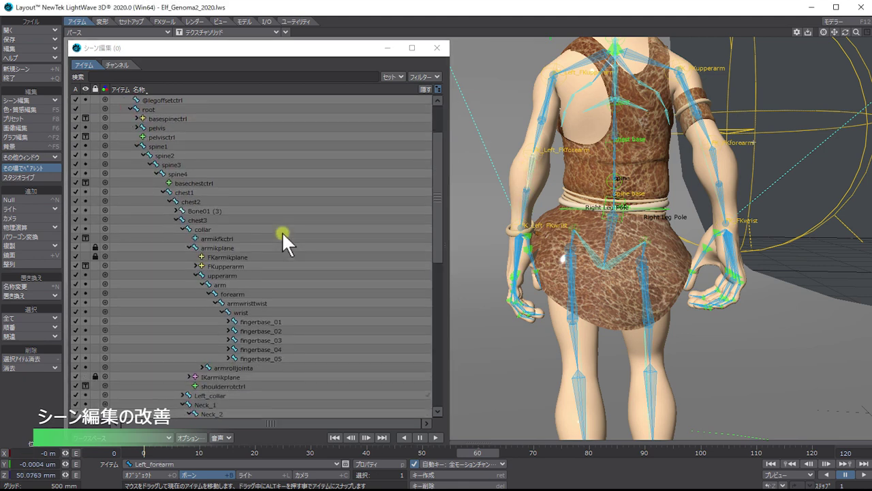
scroll(281, 231, down, 2)
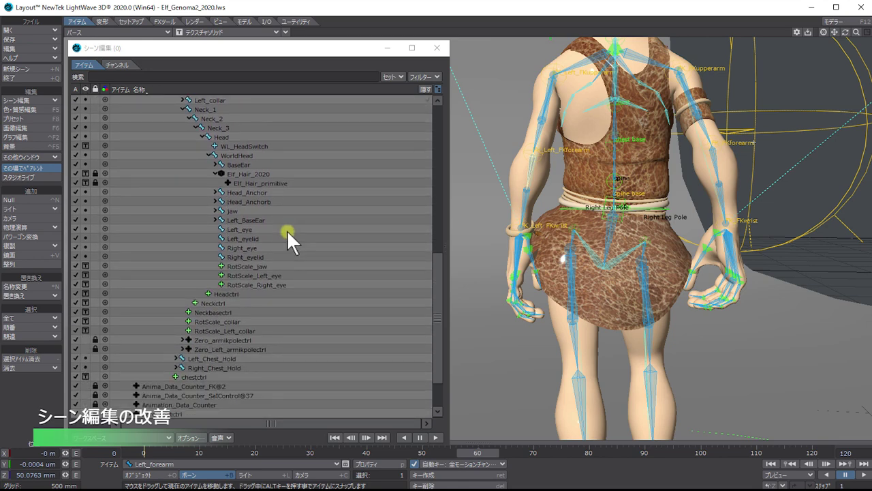
Step: Select the pelvis bone in the viewport, find its row in the Scene Editor, and select the chest1 bone in the viewport
click(607, 241)
scroll(357, 223, up, 9)
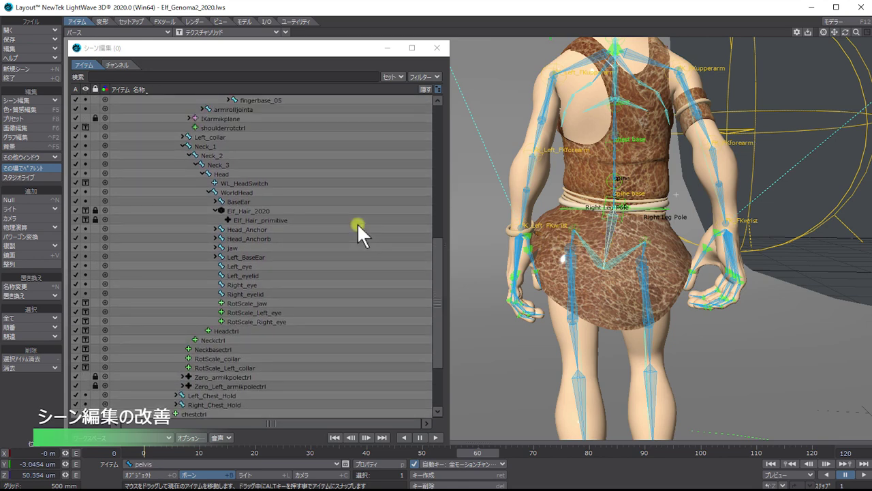
scroll(357, 222, up, 4)
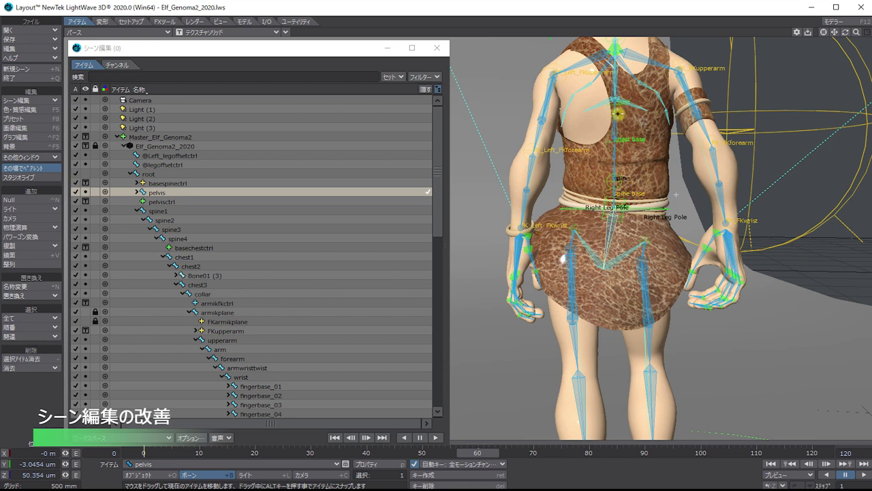
click(616, 115)
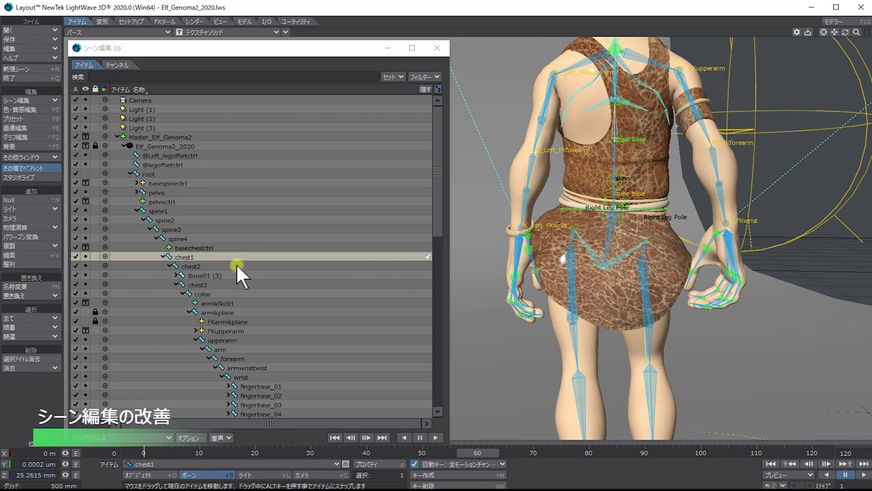
Step: Turn on listing the hierarchy of items selected in the viewport (ビューポートで選択した階層の一覧表示) in the Scene Editor's item options
click(190, 437)
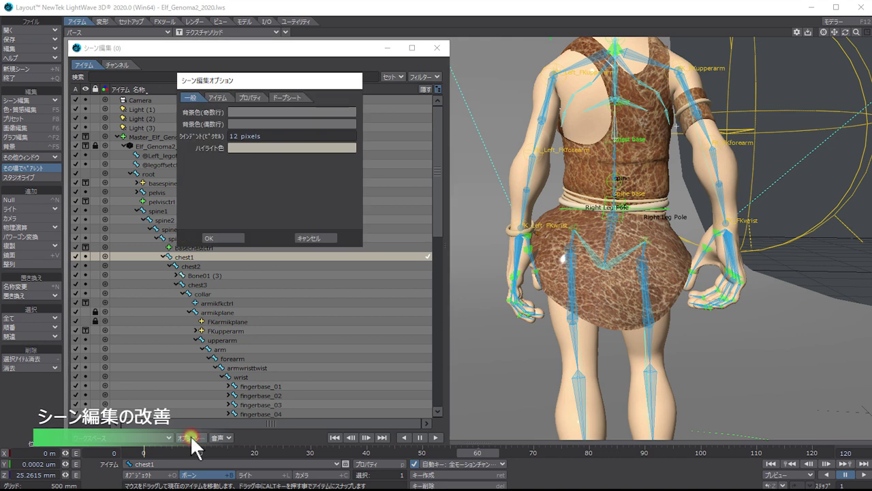
click(218, 97)
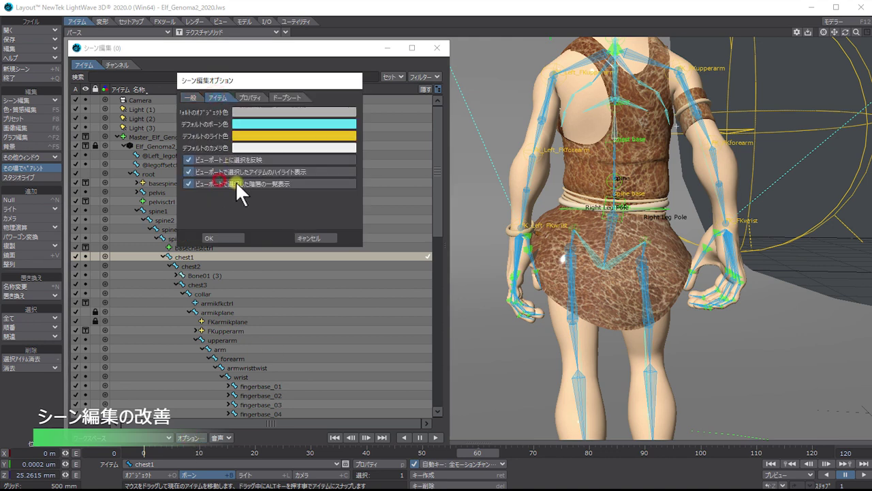
click(235, 237)
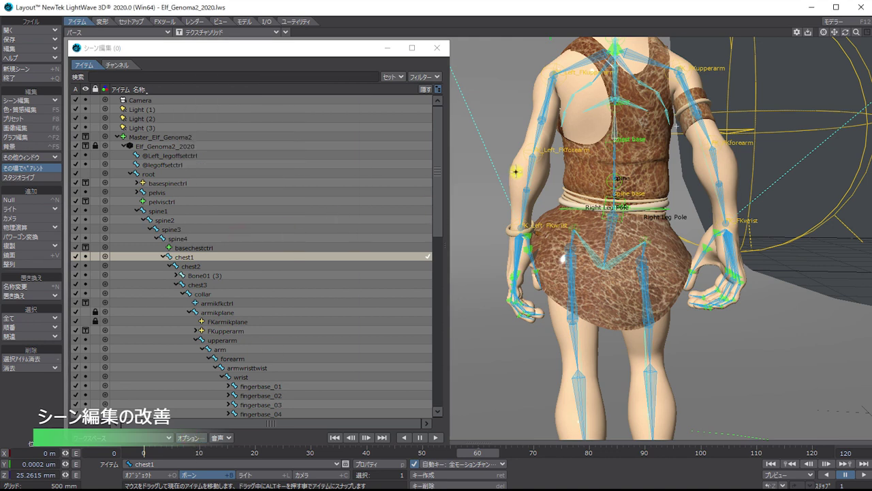
Step: Select bones down the elf's left arm in the viewport, from Left_forearm to Left_fingerbase_03, and check the final selection in the Scene Editor hierarchy
click(529, 169)
click(529, 168)
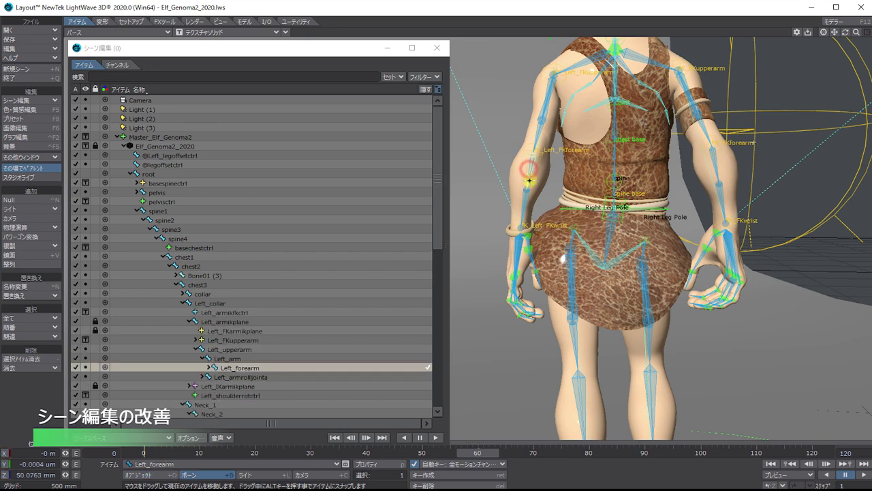
click(528, 195)
click(518, 241)
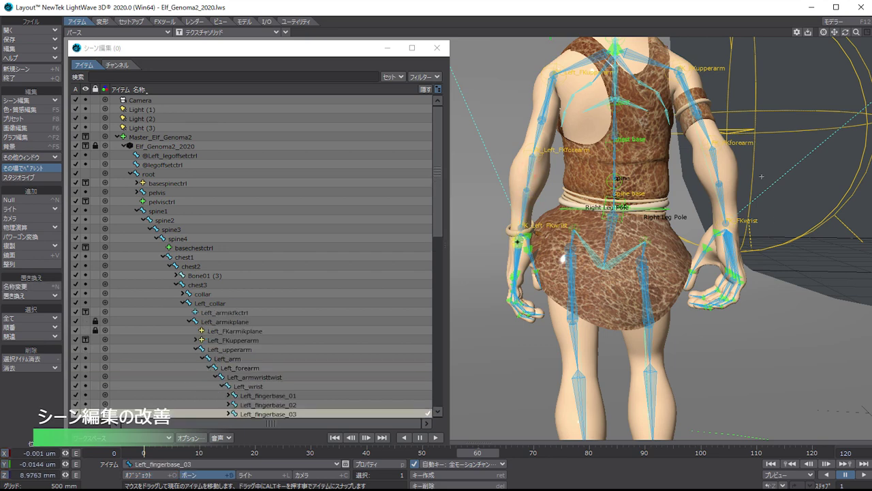
scroll(359, 260, down, 5)
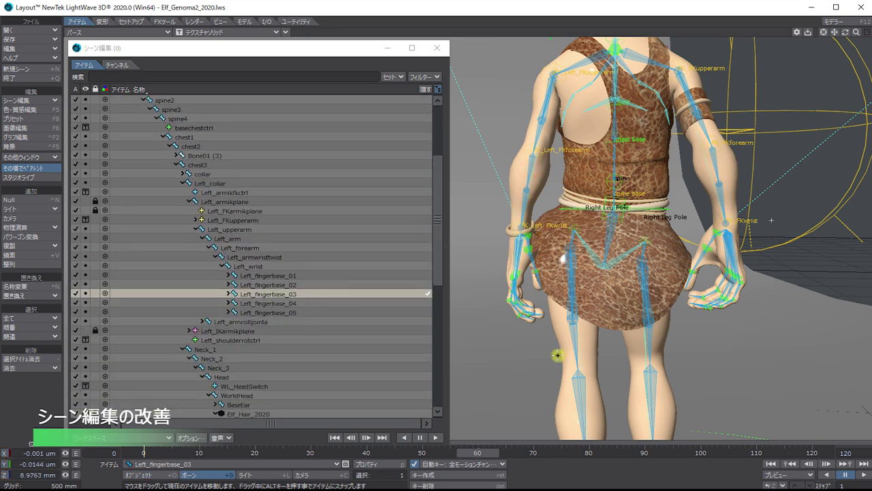
Step: Select the Left_LowerLeg and Left_Leg bones alternately in the viewport to reveal each in the Scene Editor hierarchy
click(573, 379)
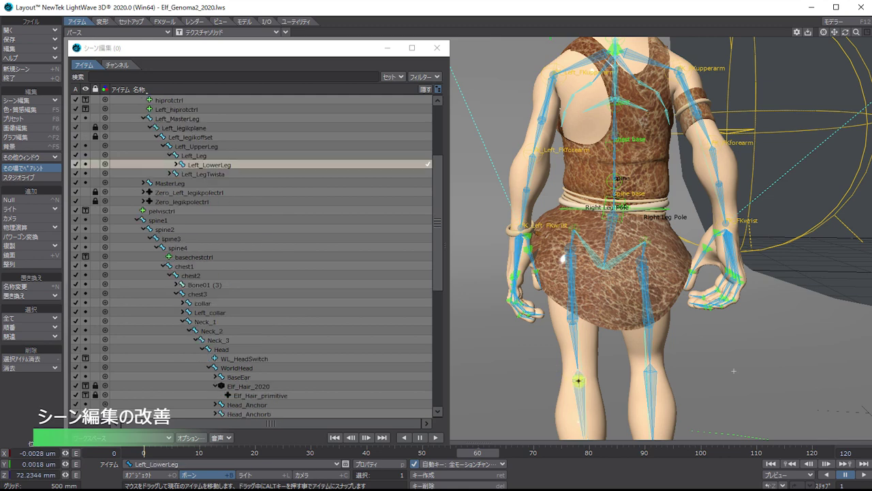
click(579, 343)
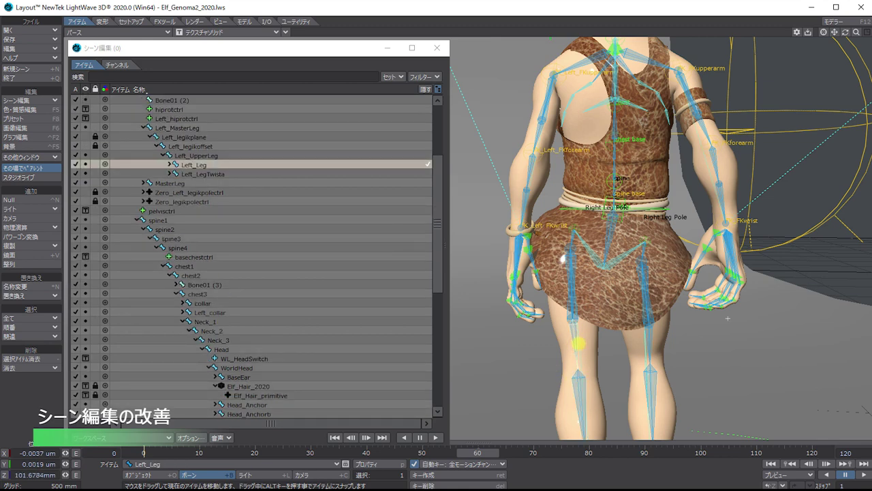
click(573, 391)
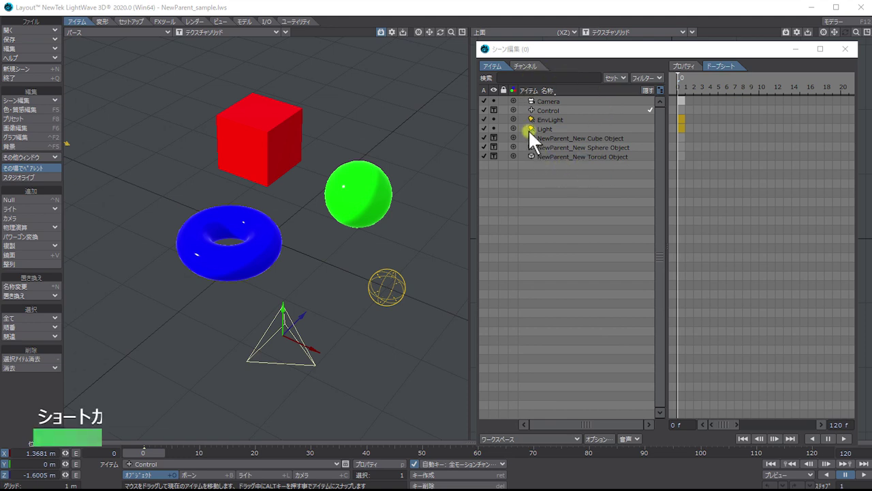
Step: Parent the toroid, cube and sphere objects to the Control null in one operation, selecting Control last
click(244, 273)
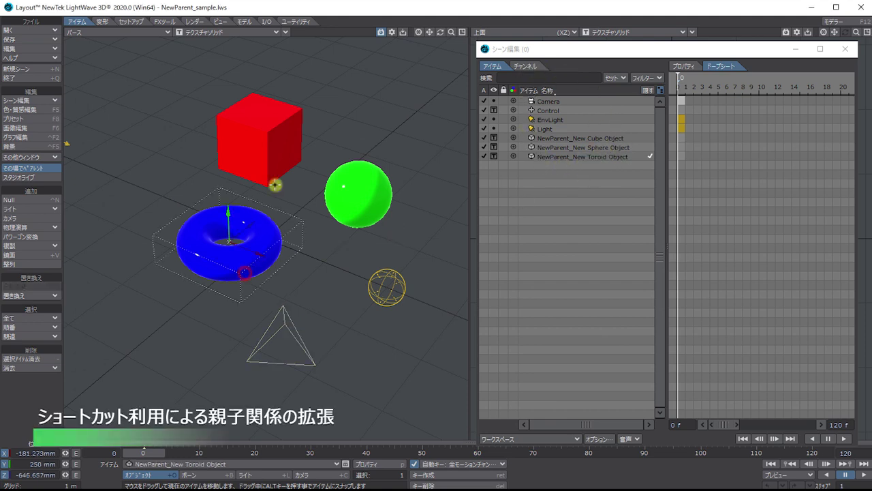
shift+click(275, 143)
shift+click(334, 190)
shift+click(283, 315)
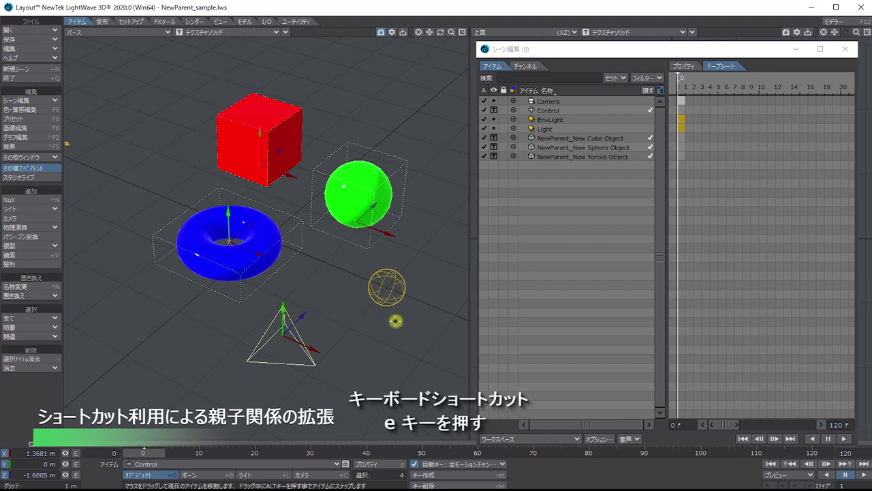
key(e)
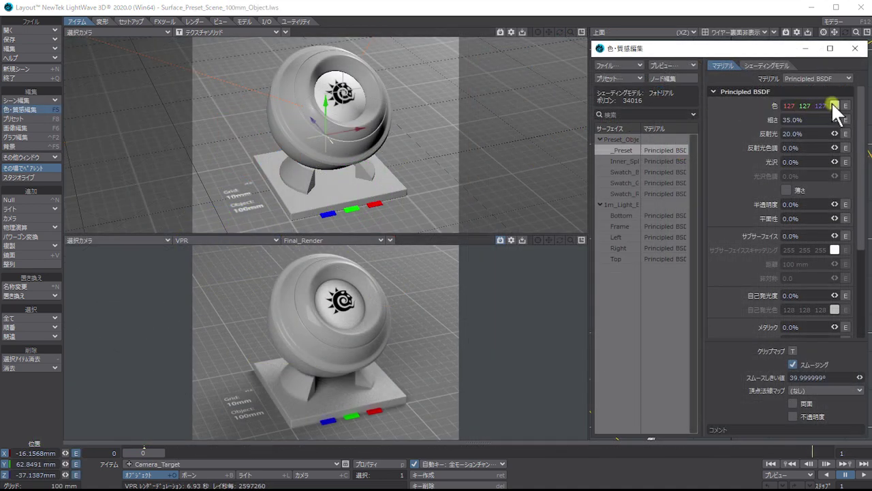
Step: Set the _Preset surface's colour to red with RGB values 191, 0, 0
click(832, 104)
click(590, 326)
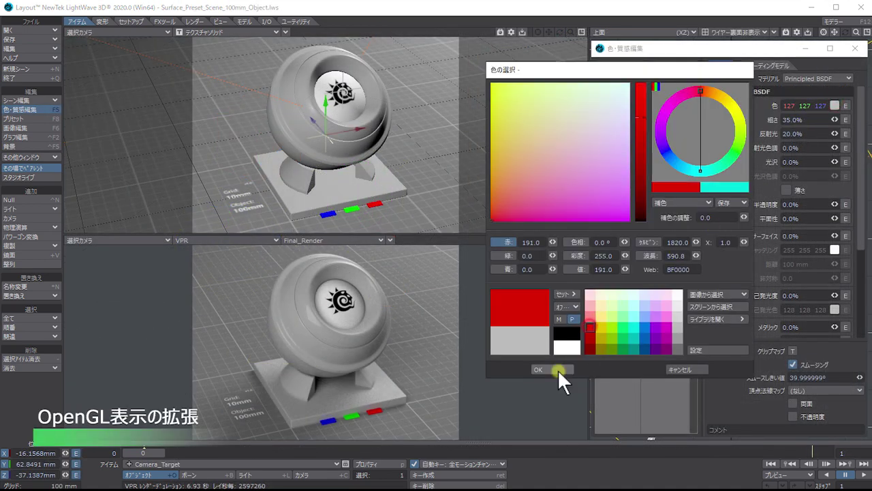
click(545, 369)
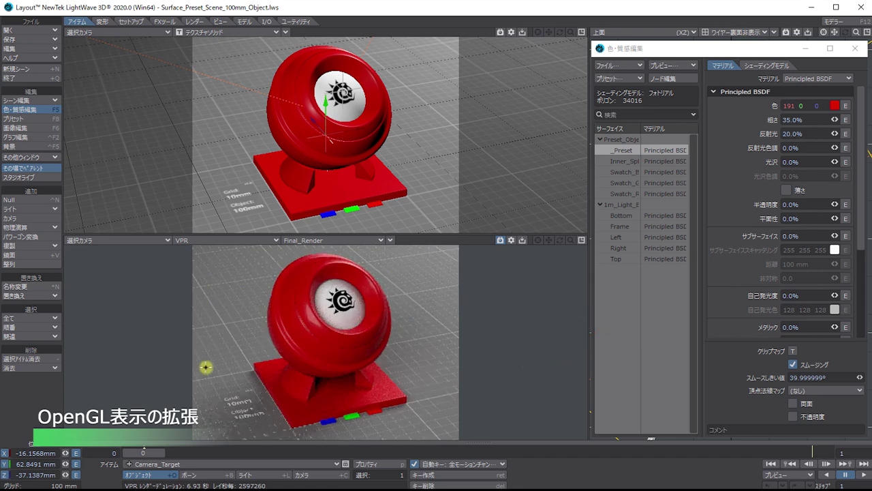
click(368, 324)
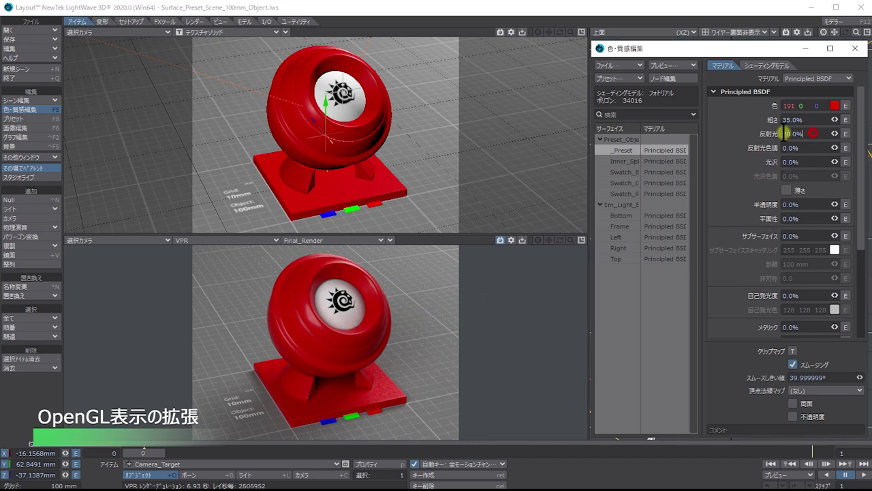
Step: Set the _Preset surface's specular value (反射光) to 100%
drag(794, 134, 748, 133)
text(100)
key(Return)
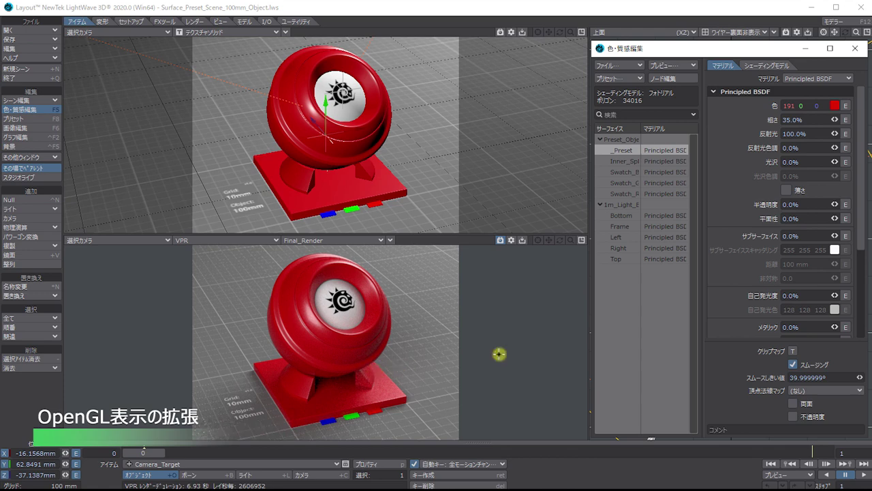
Step: Set the _Preset surface's luminosity (自己発光度) to 100%
scroll(784, 205, down, 5)
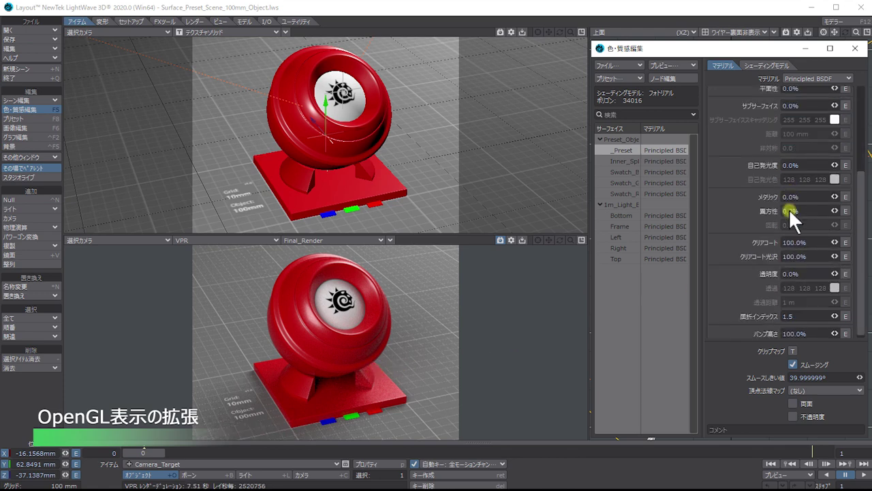
click(821, 165)
text(100)
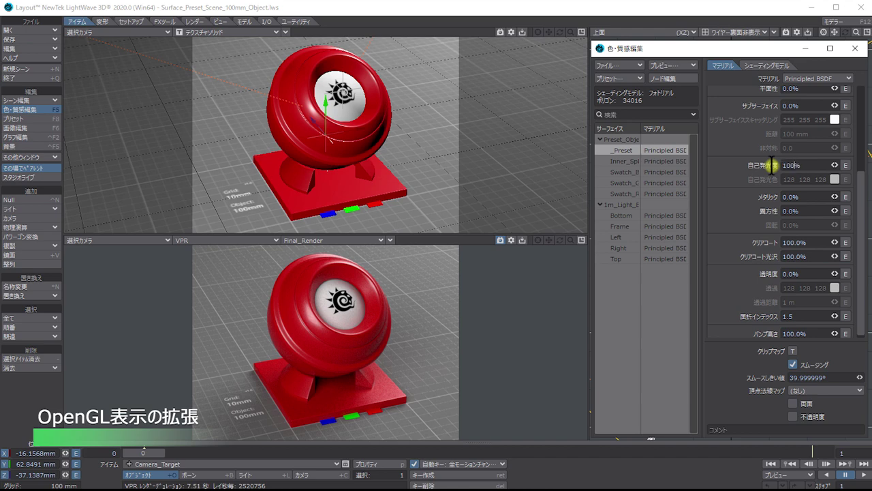
key(Return)
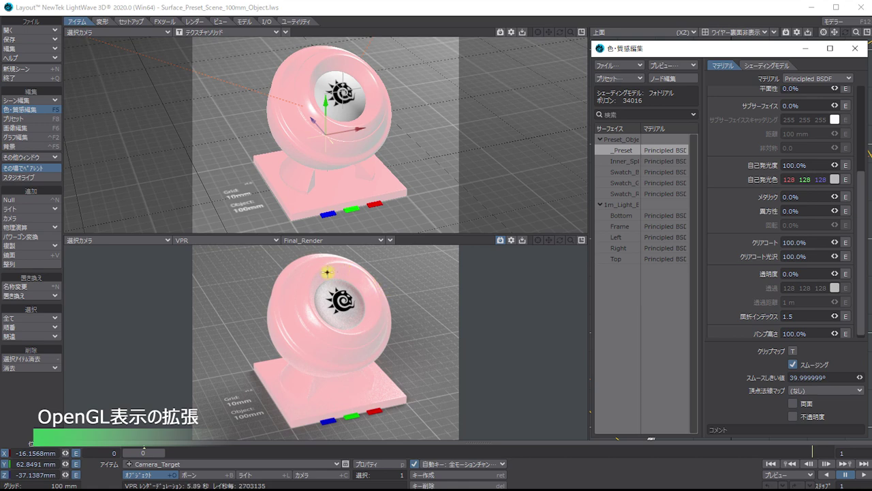
Step: Set the _Preset surface's metallic value (メタリック) to 100%
scroll(750, 242, down, 1)
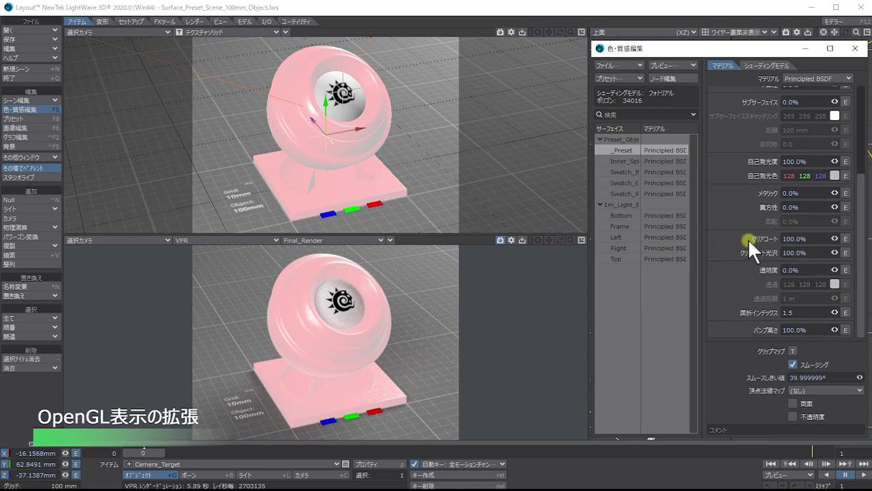
click(813, 195)
text(100)
key(Return)
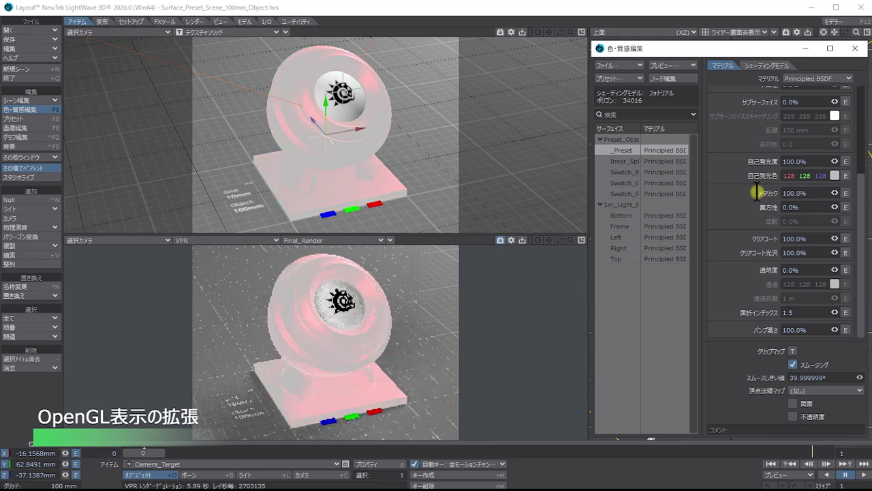
Step: Set the _Preset surface's luminosity (自己発光度) to 0%
scroll(816, 116, up, 3)
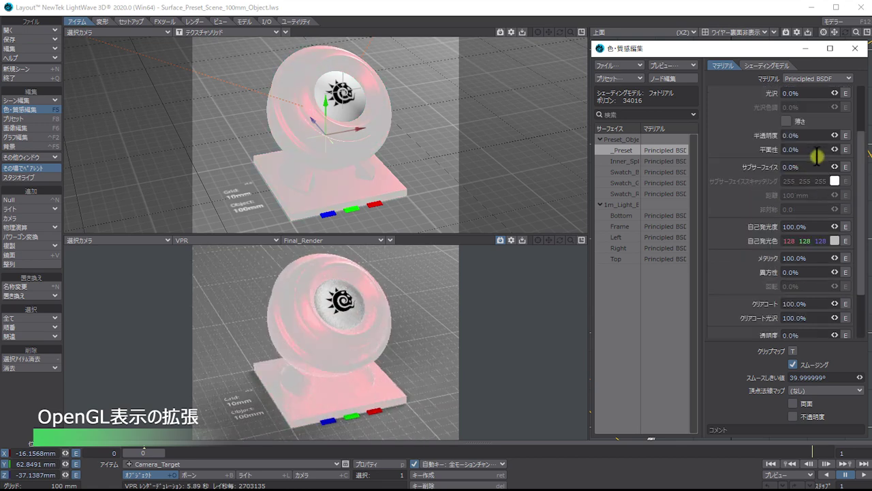
click(813, 226)
text(0)
key(Return)
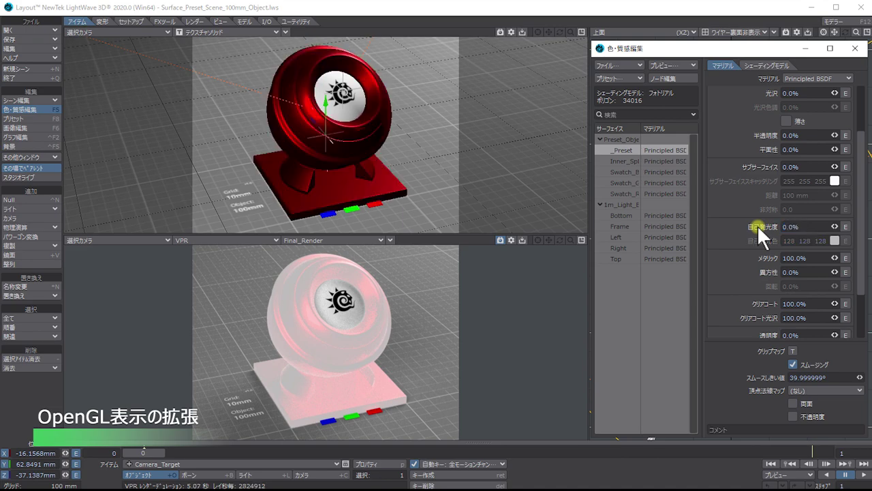